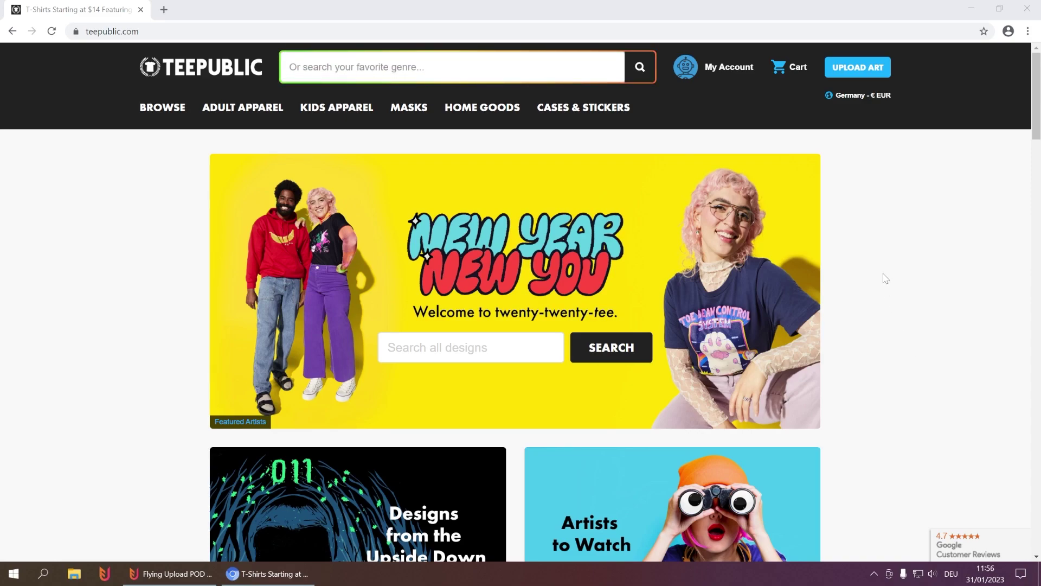
Step: Upload the retro chick PNG to TeePublic as a single-file design
{"action": "scroll", "coordinate": [886, 278], "scroll_direction": "down", "scroll_amount": 8}
{"action": "scroll", "coordinate": [891, 268], "scroll_direction": "down", "scroll_amount": 8}
{"action": "scroll", "coordinate": [896, 274], "scroll_direction": "down", "scroll_amount": 3}
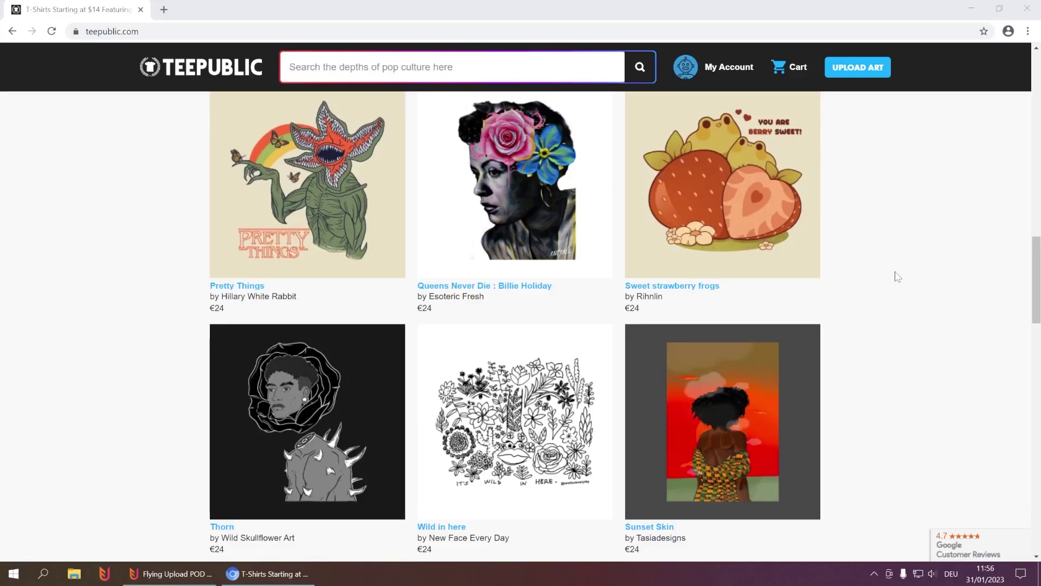
{"action": "scroll", "coordinate": [897, 277], "scroll_direction": "up", "scroll_amount": 10}
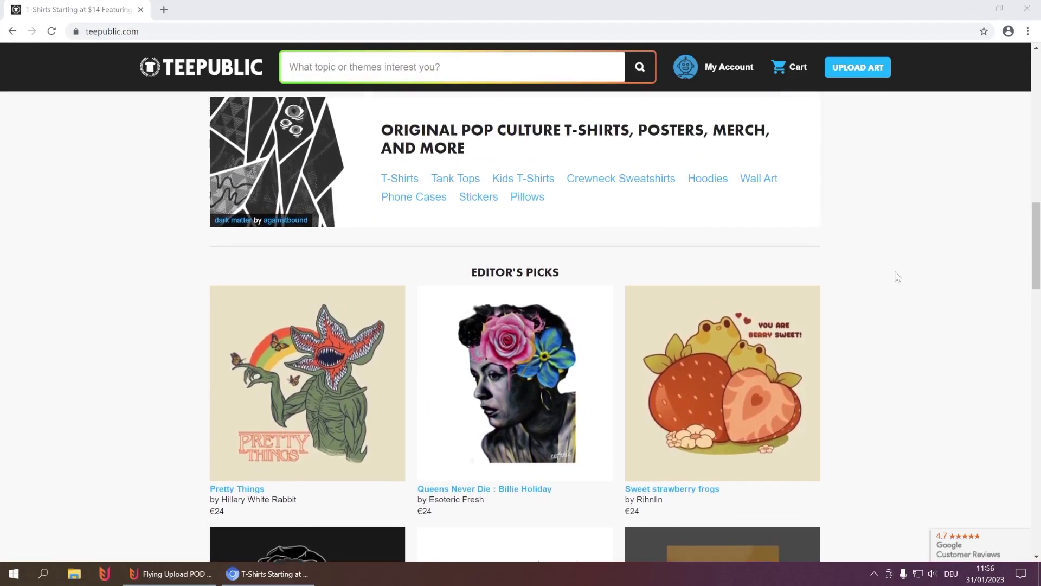
{"action": "scroll", "coordinate": [898, 276], "scroll_direction": "up", "scroll_amount": 10}
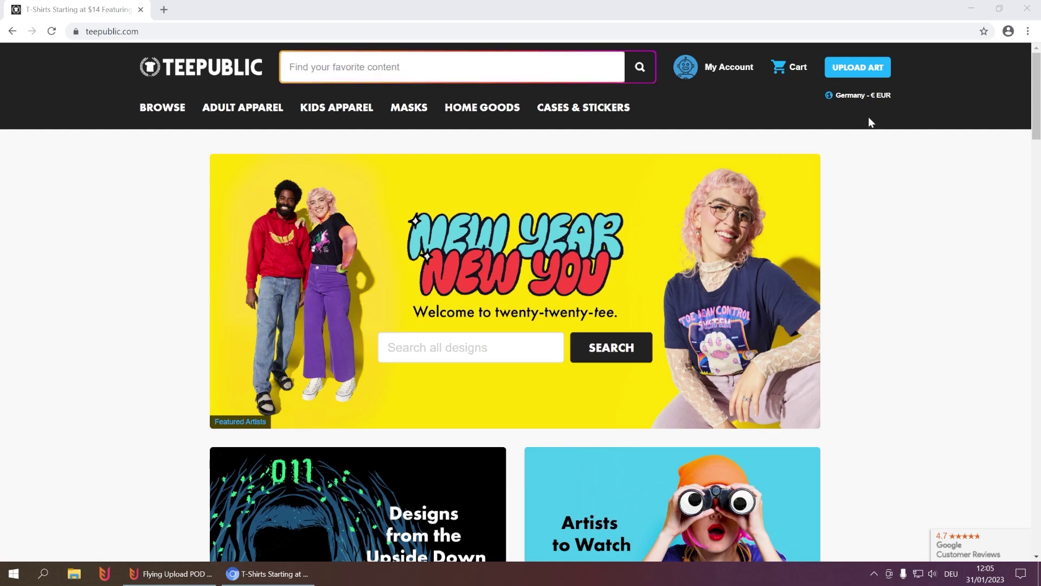
{"action": "left_click", "coordinate": [867, 71]}
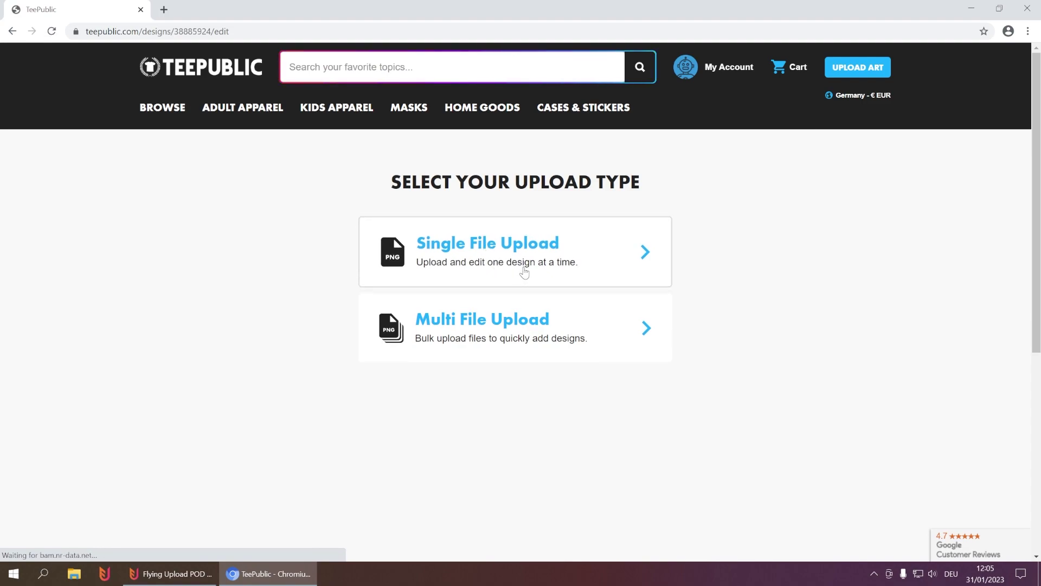
{"action": "left_click", "coordinate": [522, 251]}
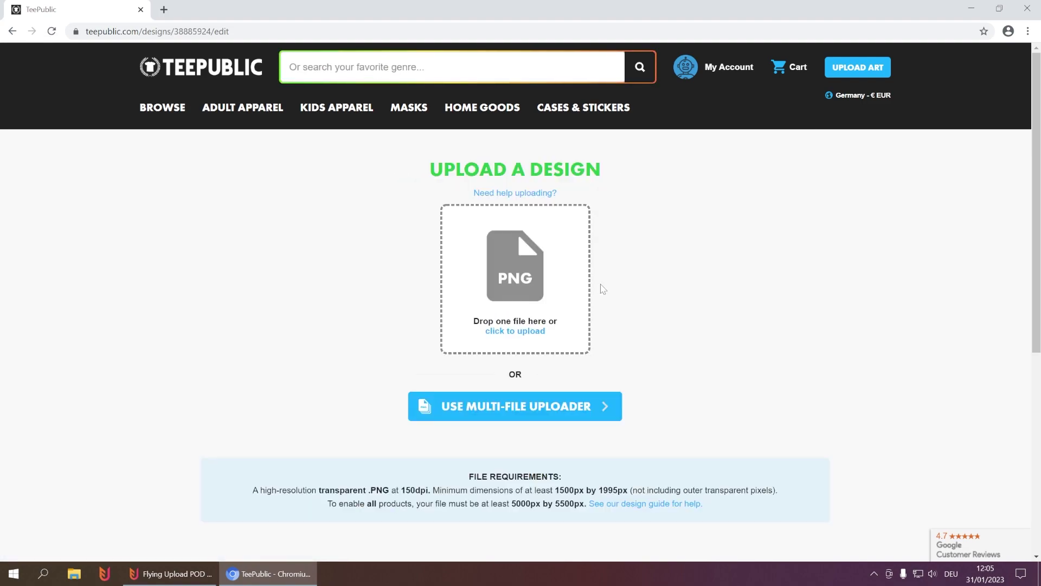
{"action": "left_click", "coordinate": [516, 330]}
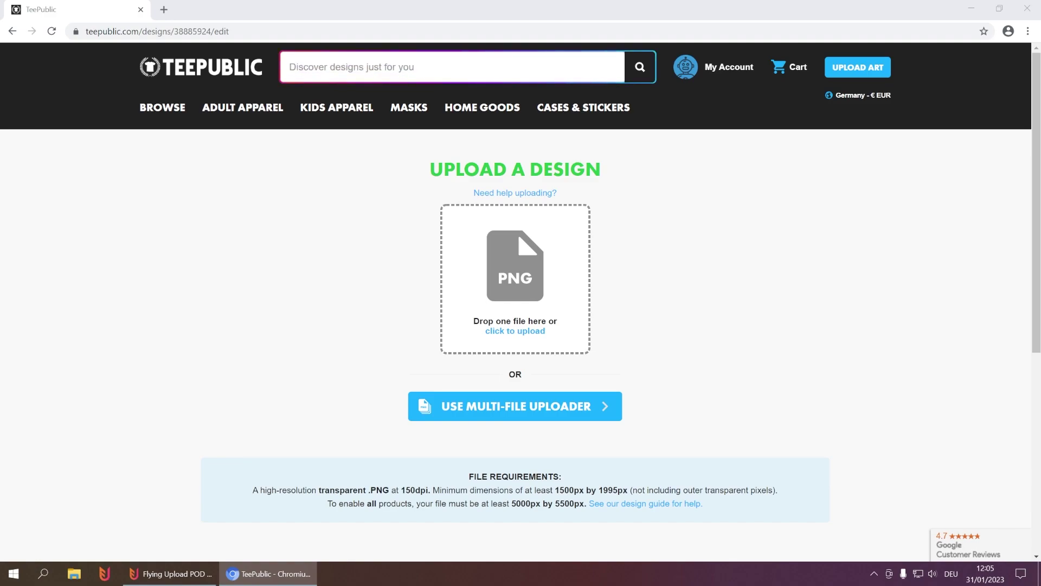
{"action": "left_click_drag", "start_coordinate": [636, 292], "coordinate": [474, 288]}
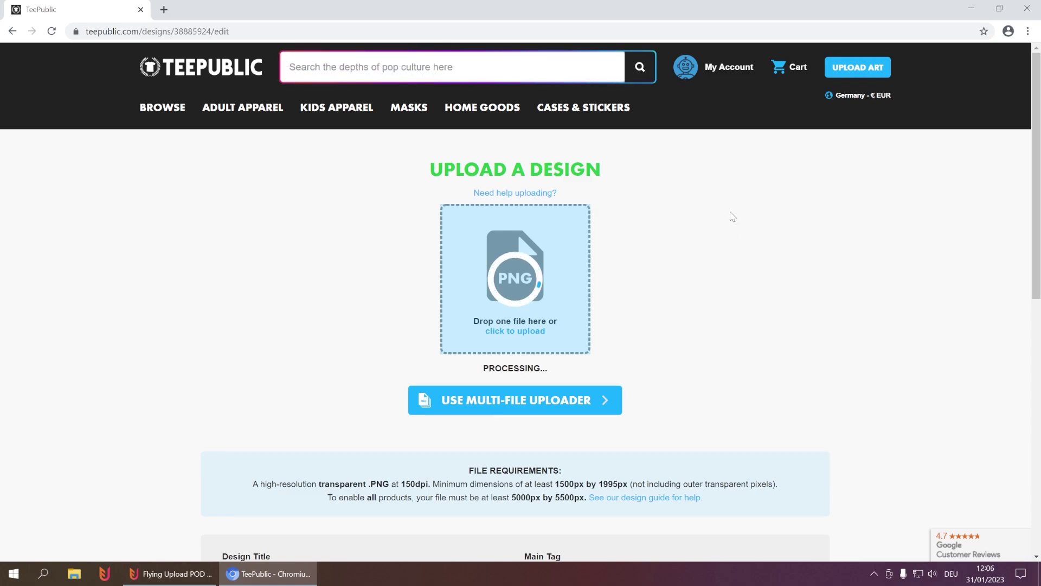
Step: Set Black as the T-Shirt default colour for most apparel products
{"action": "scroll", "coordinate": [727, 213], "scroll_direction": "down", "scroll_amount": 3}
{"action": "scroll", "coordinate": [682, 188], "scroll_direction": "down", "scroll_amount": 1}
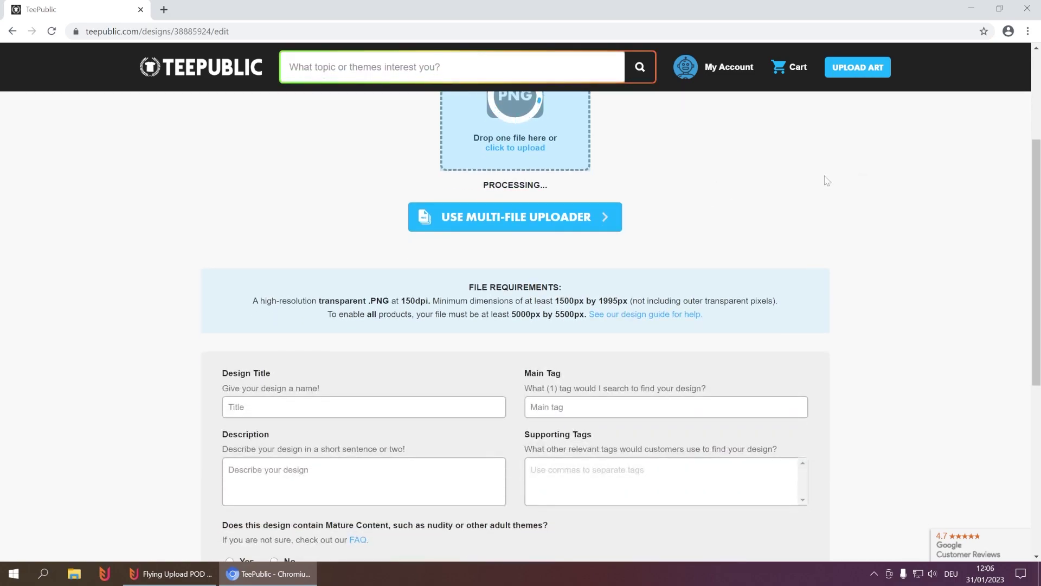
{"action": "scroll", "coordinate": [548, 342], "scroll_direction": "down", "scroll_amount": 3}
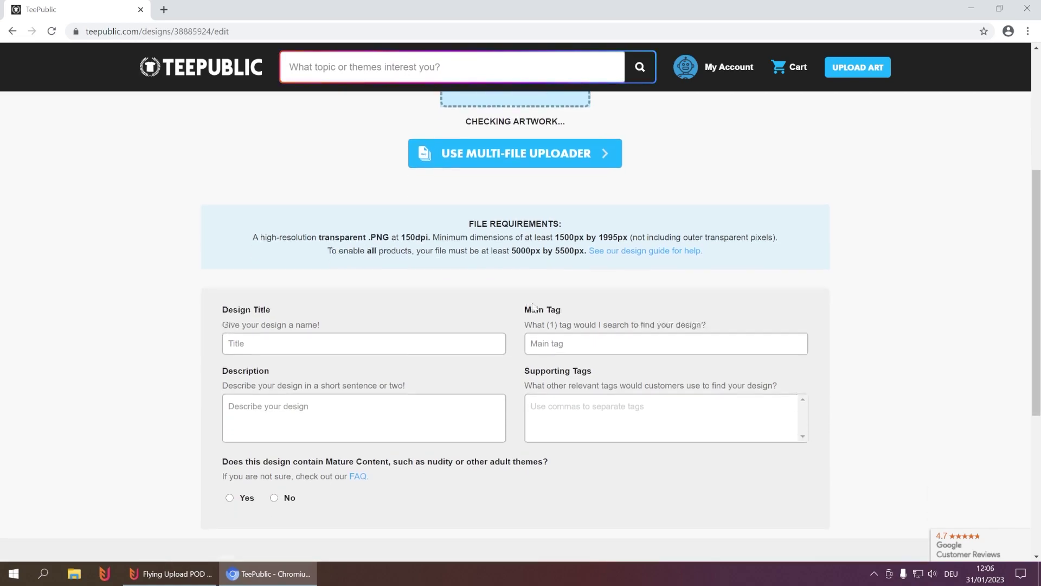
{"action": "scroll", "coordinate": [521, 325], "scroll_direction": "down", "scroll_amount": 1}
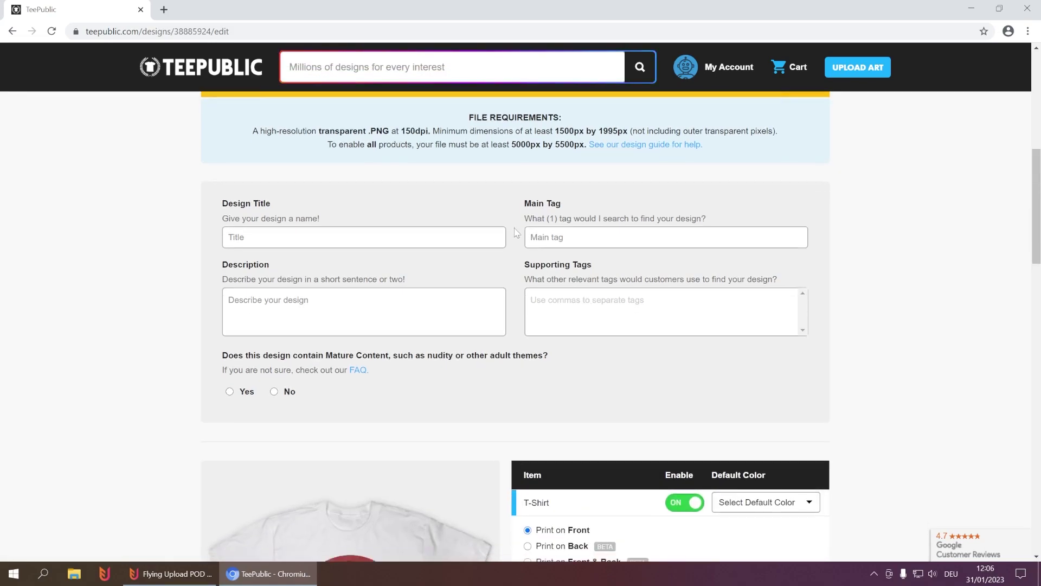
{"action": "scroll", "coordinate": [517, 232], "scroll_direction": "down", "scroll_amount": 4}
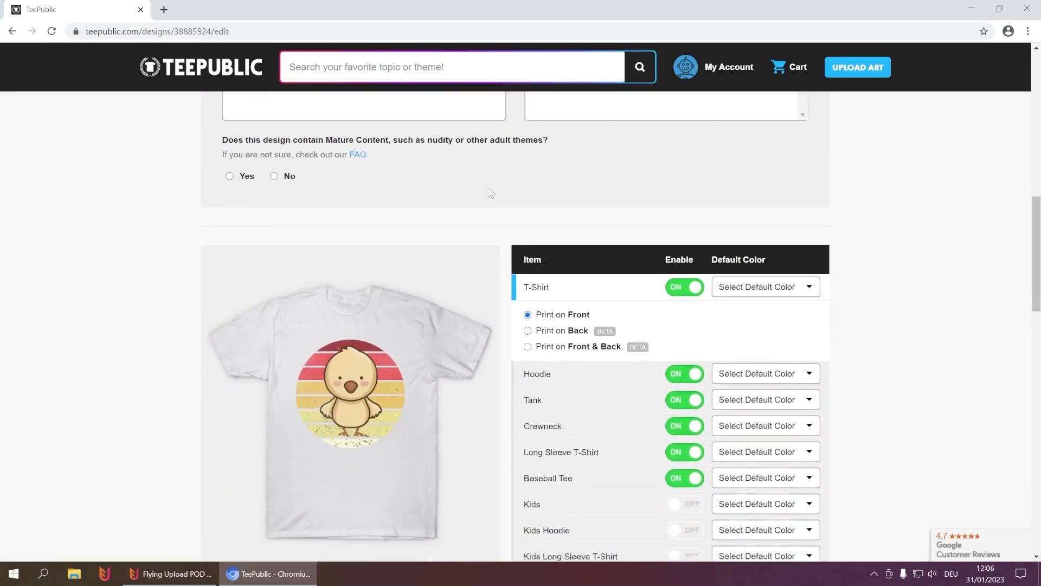
{"action": "scroll", "coordinate": [491, 192], "scroll_direction": "down", "scroll_amount": 2}
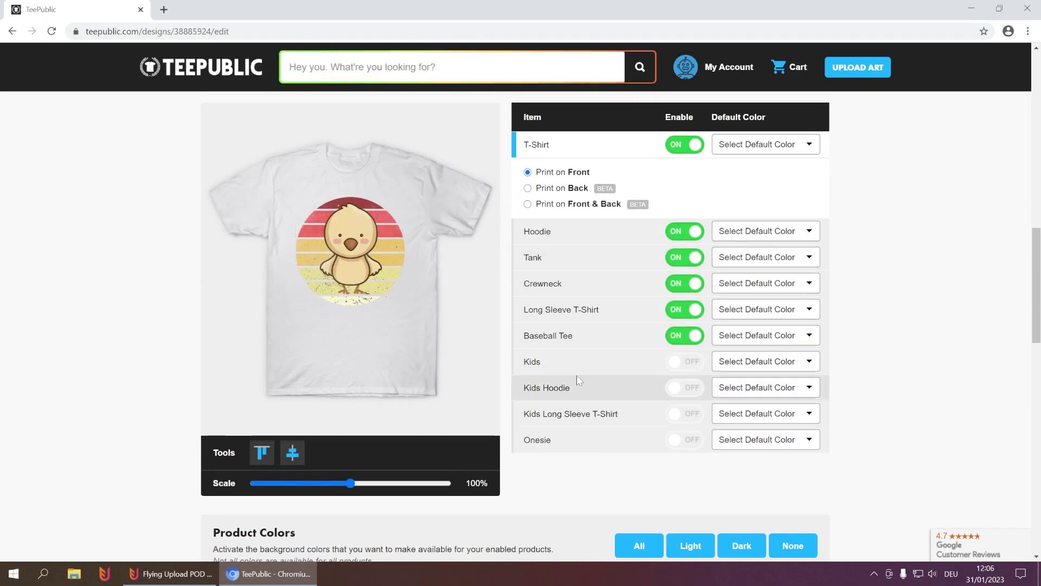
{"action": "left_click", "coordinate": [789, 152]}
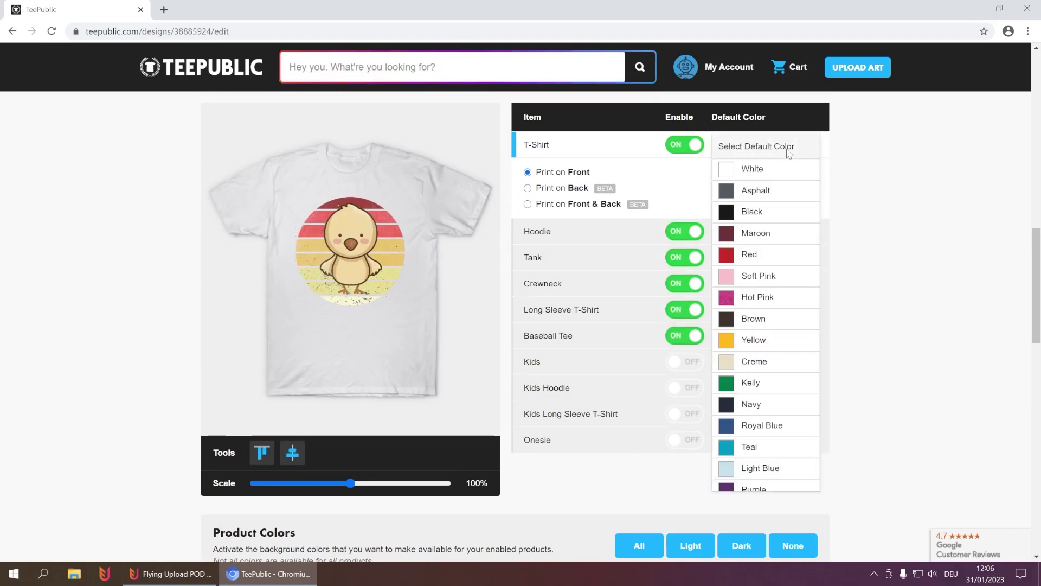
{"action": "left_click", "coordinate": [781, 212]}
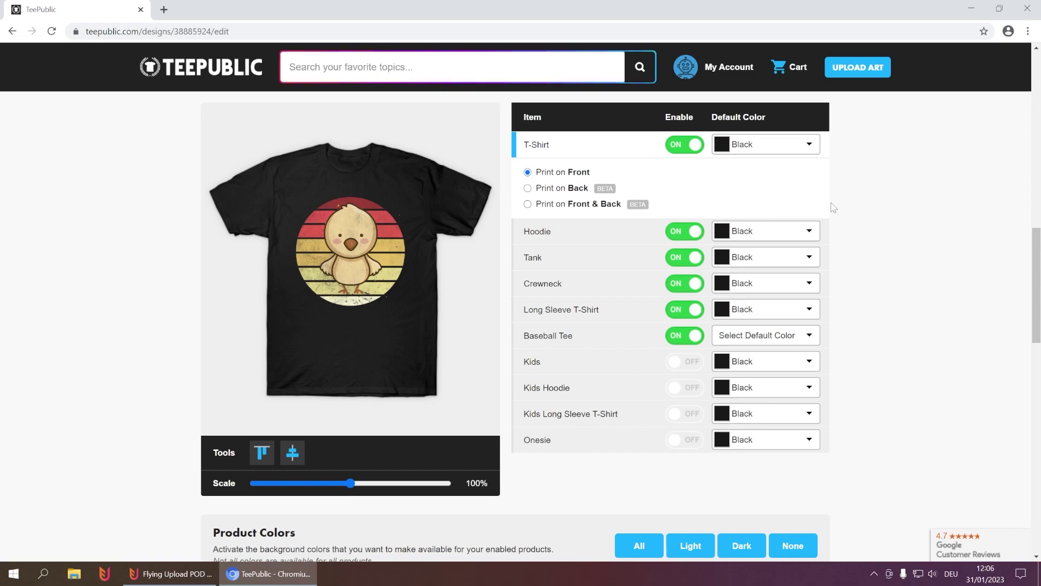
Step: Open the Cases card under Configure Other Products to review the phone case and pouch mockups
{"action": "scroll", "coordinate": [854, 197], "scroll_direction": "down", "scroll_amount": 5}
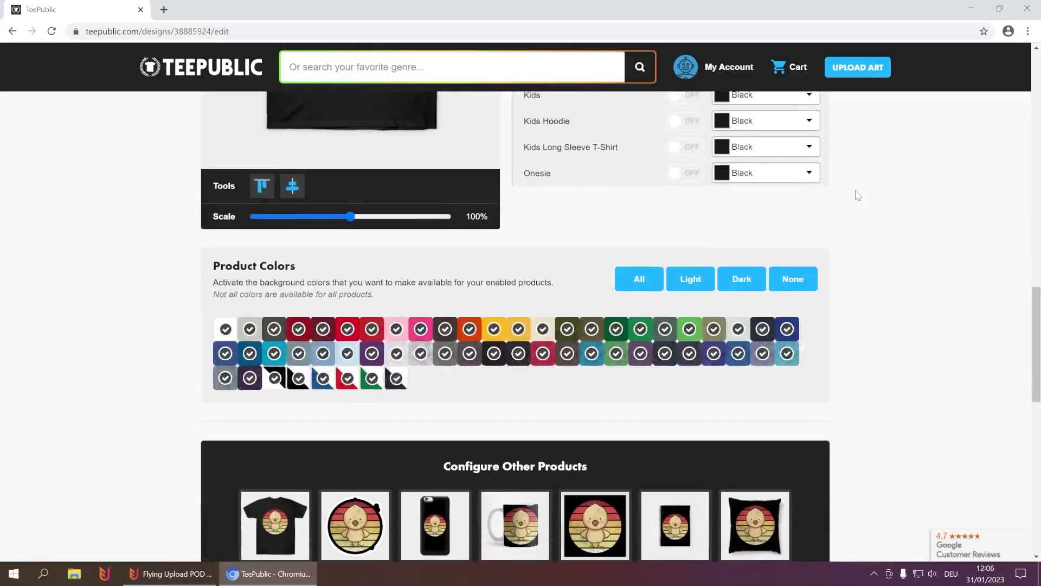
{"action": "scroll", "coordinate": [842, 212], "scroll_direction": "down", "scroll_amount": 3}
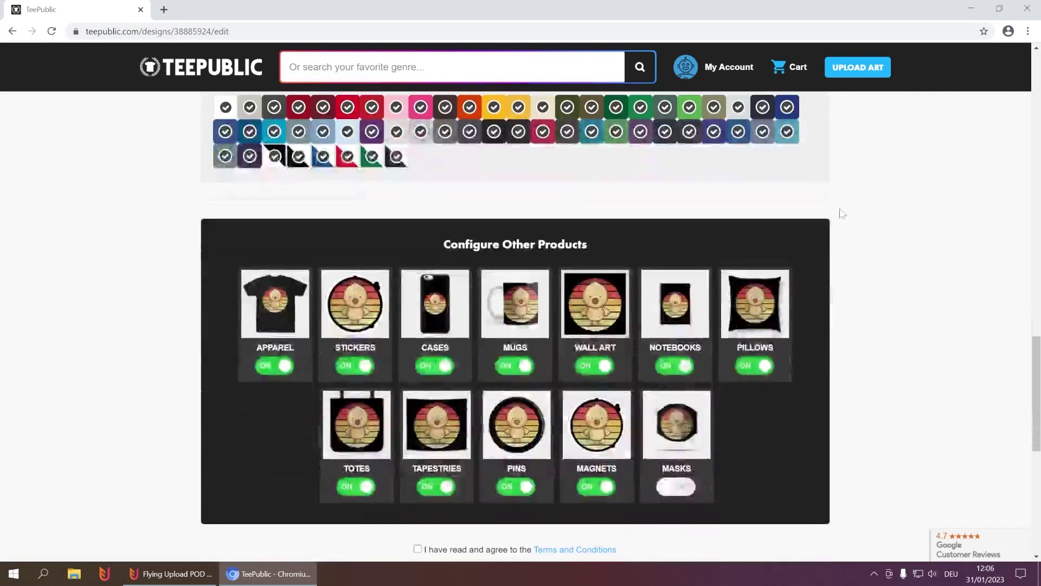
{"action": "scroll", "coordinate": [843, 213], "scroll_direction": "down", "scroll_amount": 2}
{"action": "scroll", "coordinate": [863, 353], "scroll_direction": "up", "scroll_amount": 1}
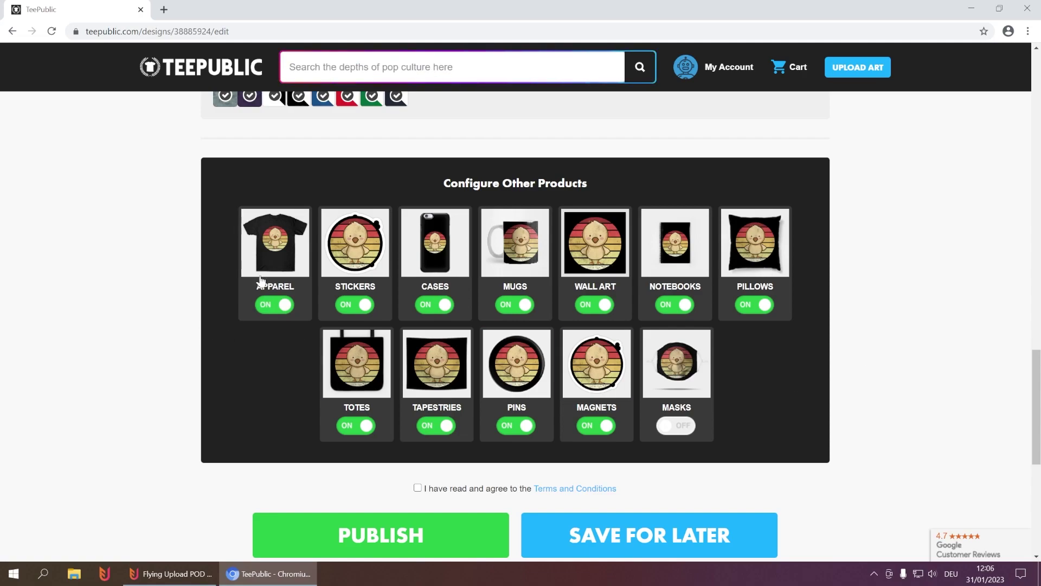
{"action": "scroll", "coordinate": [271, 282], "scroll_direction": "up", "scroll_amount": 2}
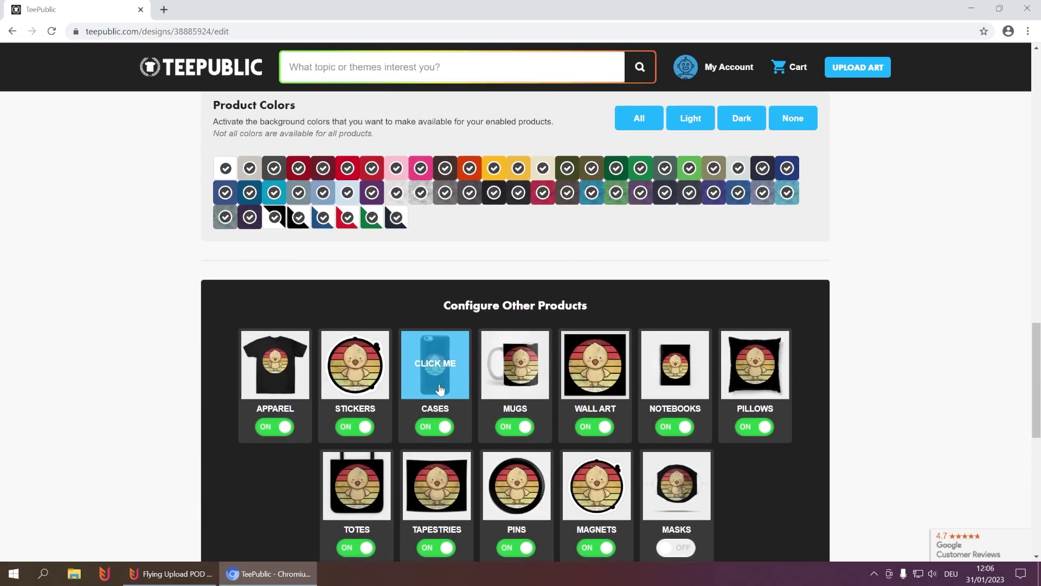
{"action": "left_click", "coordinate": [434, 369]}
{"action": "scroll", "coordinate": [105, 281], "scroll_direction": "up", "scroll_amount": 2}
{"action": "scroll", "coordinate": [97, 275], "scroll_direction": "up", "scroll_amount": 1}
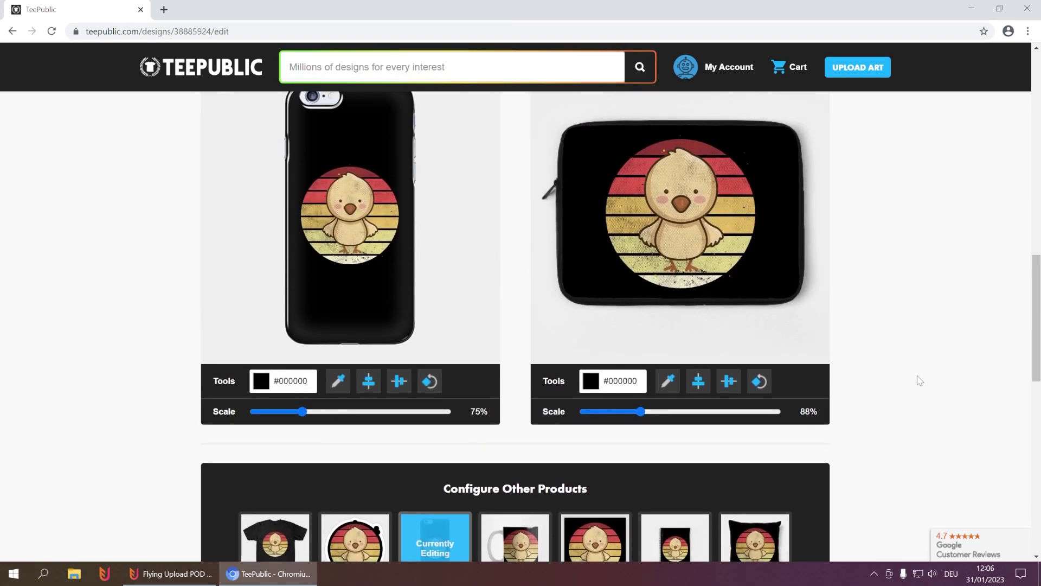
{"action": "scroll", "coordinate": [929, 301], "scroll_direction": "down", "scroll_amount": 1}
{"action": "scroll", "coordinate": [929, 298], "scroll_direction": "down", "scroll_amount": 2}
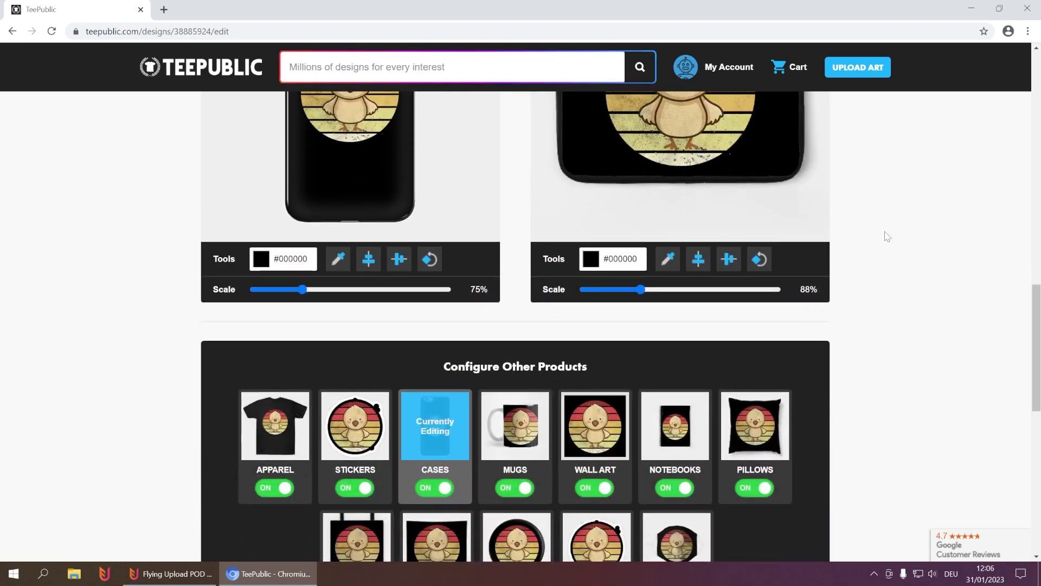
{"action": "scroll", "coordinate": [900, 227], "scroll_direction": "down", "scroll_amount": 4}
{"action": "scroll", "coordinate": [903, 216], "scroll_direction": "down", "scroll_amount": 1}
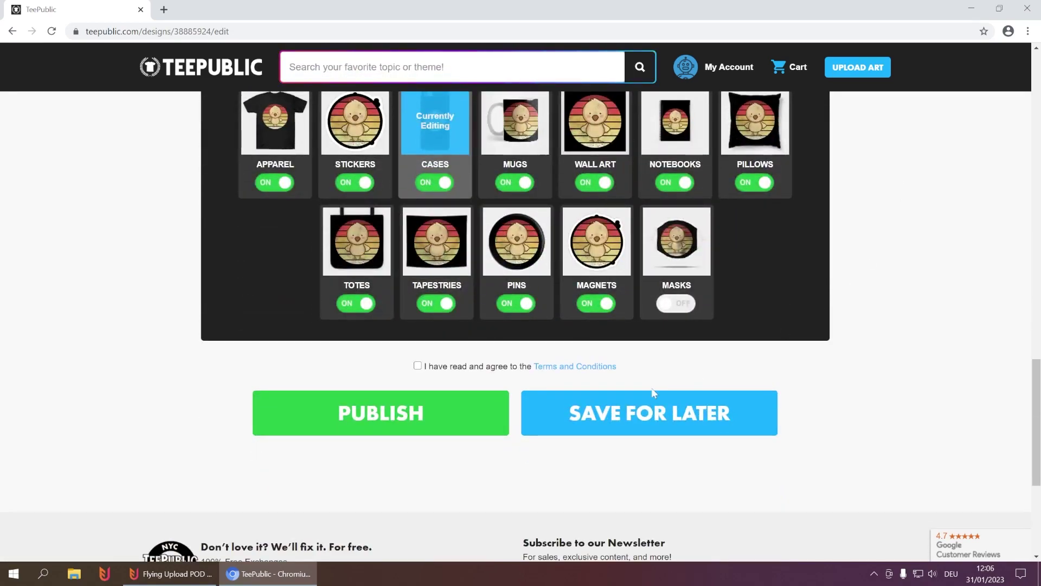
{"action": "scroll", "coordinate": [947, 331], "scroll_direction": "up", "scroll_amount": 4}
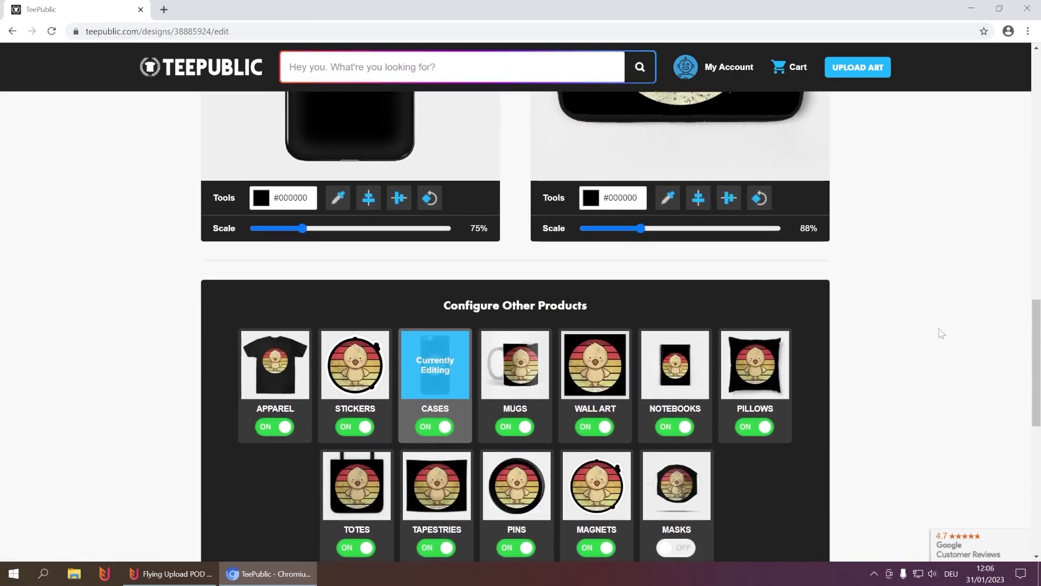
{"action": "scroll", "coordinate": [940, 331], "scroll_direction": "up", "scroll_amount": 2}
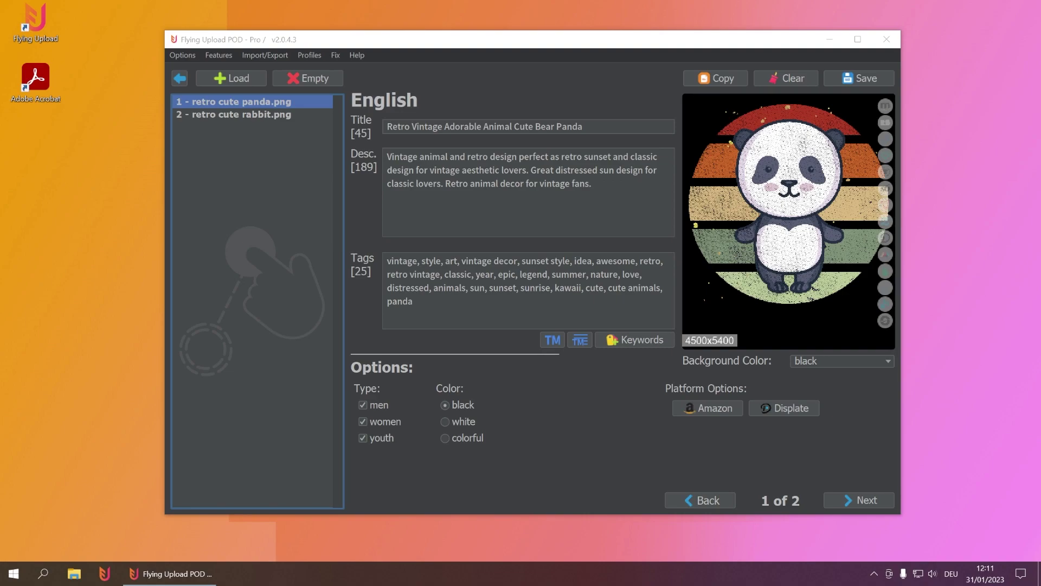
Step: Select the first panda tag, then move focus out of the Tags field
{"action": "double_click", "coordinate": [401, 261]}
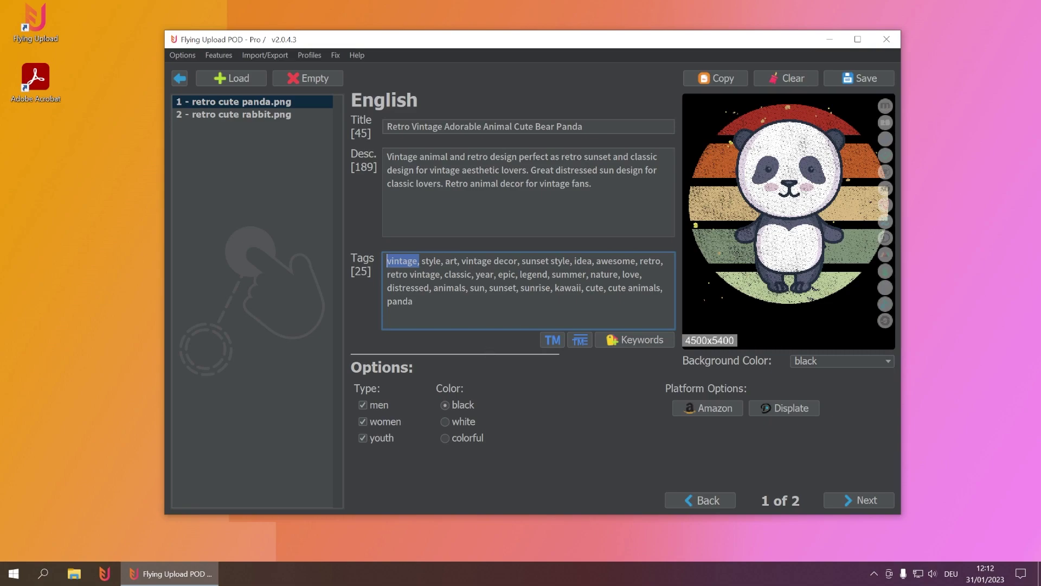
{"action": "key", "text": "shift+Tab"}
Step: Choose Teepublic.com as the Autologin POD platform in Settings to load its saved credentials
{"action": "left_click", "coordinate": [177, 56]}
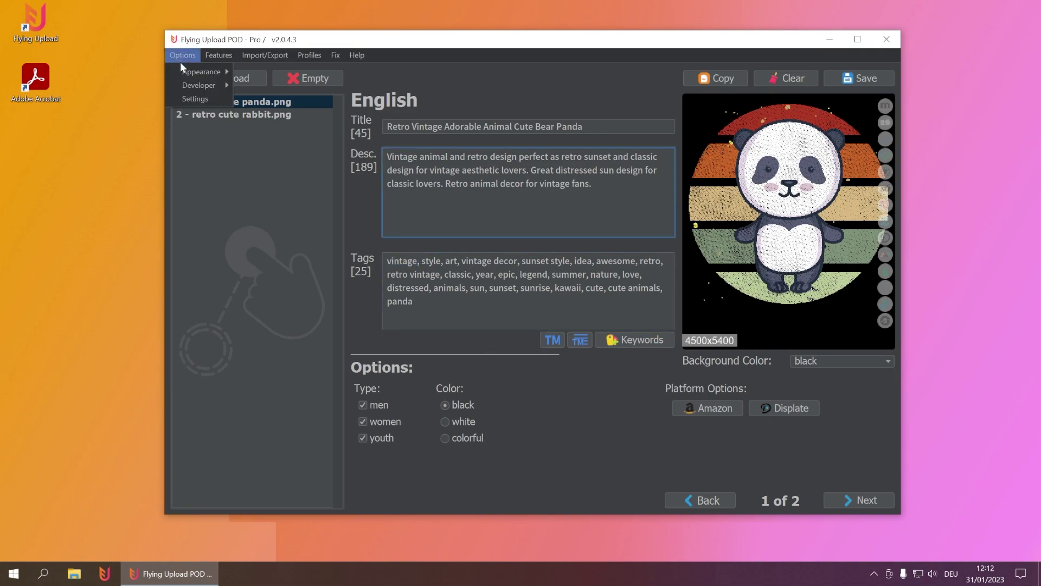
{"action": "left_click", "coordinate": [199, 100]}
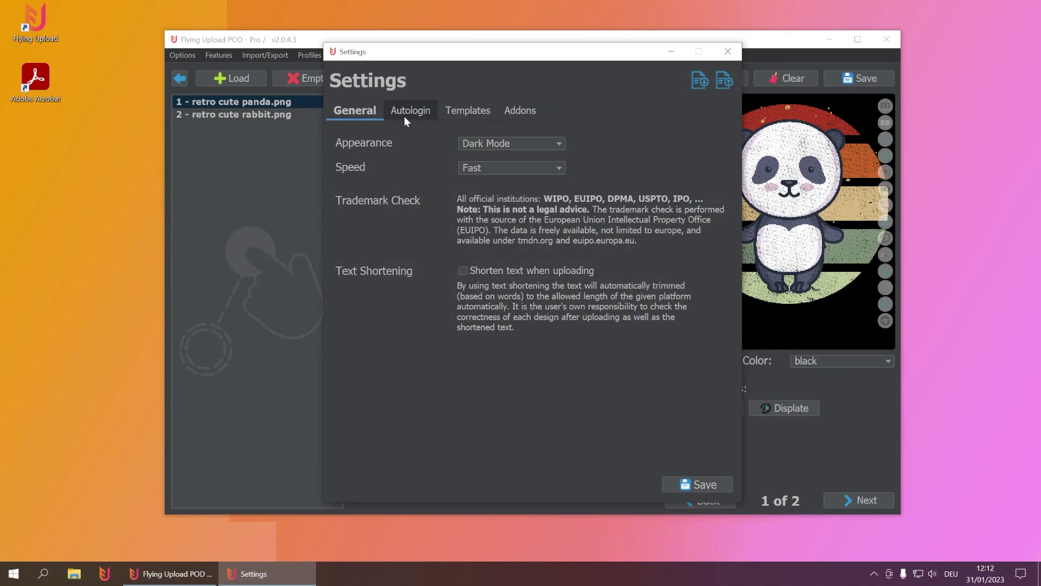
{"action": "left_click", "coordinate": [422, 115]}
{"action": "left_click", "coordinate": [486, 141]}
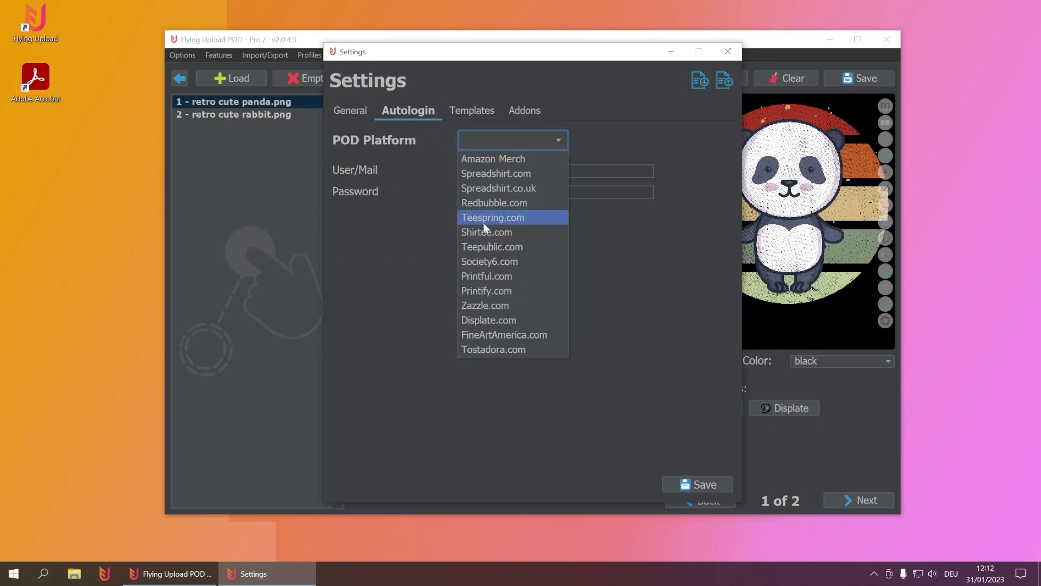
{"action": "left_click", "coordinate": [489, 248]}
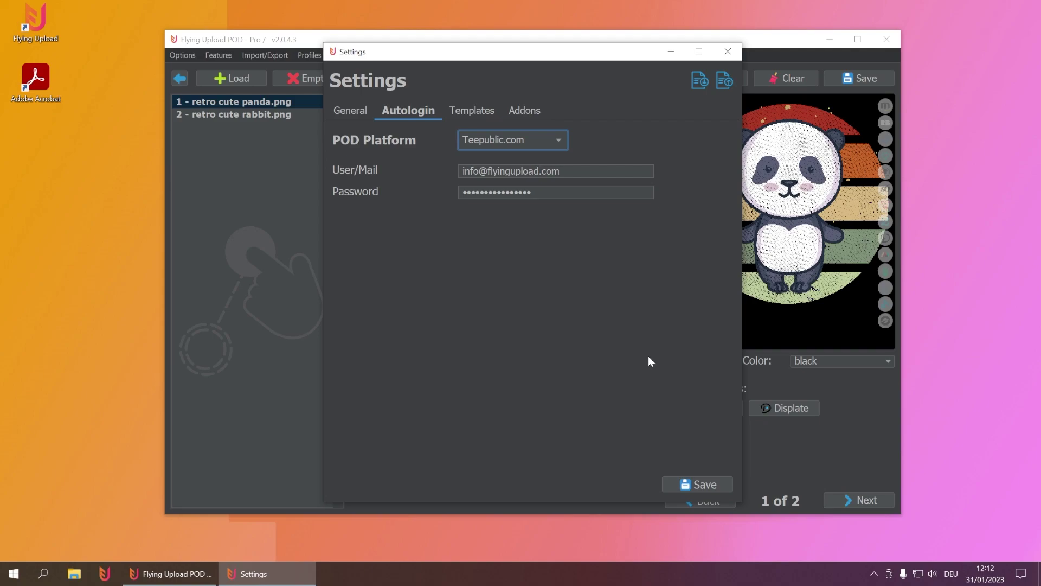
Step: Check the Templates POD Platform list, then close the Settings dialog
{"action": "left_click", "coordinate": [473, 112]}
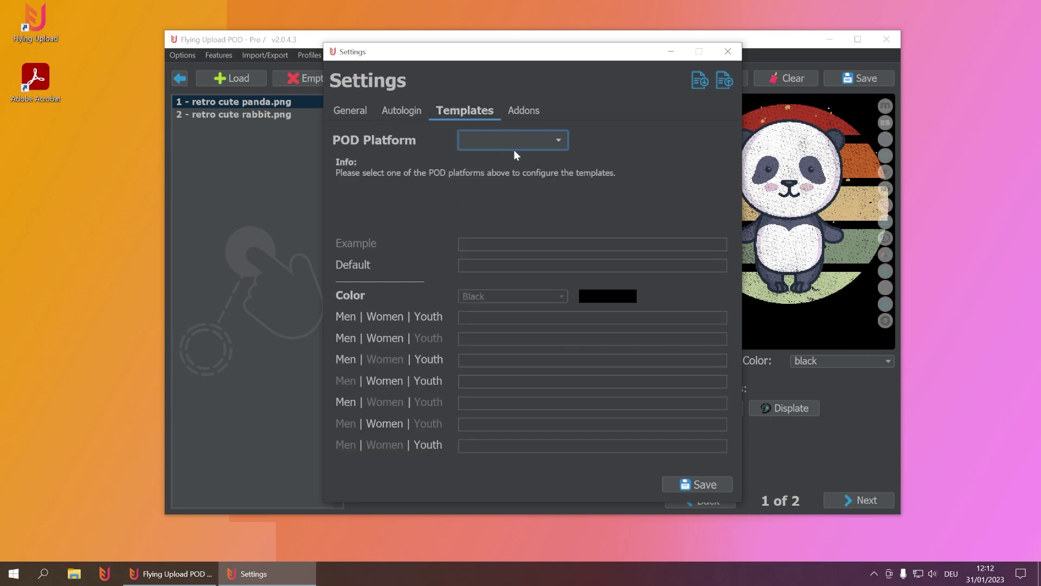
{"action": "left_click", "coordinate": [524, 142]}
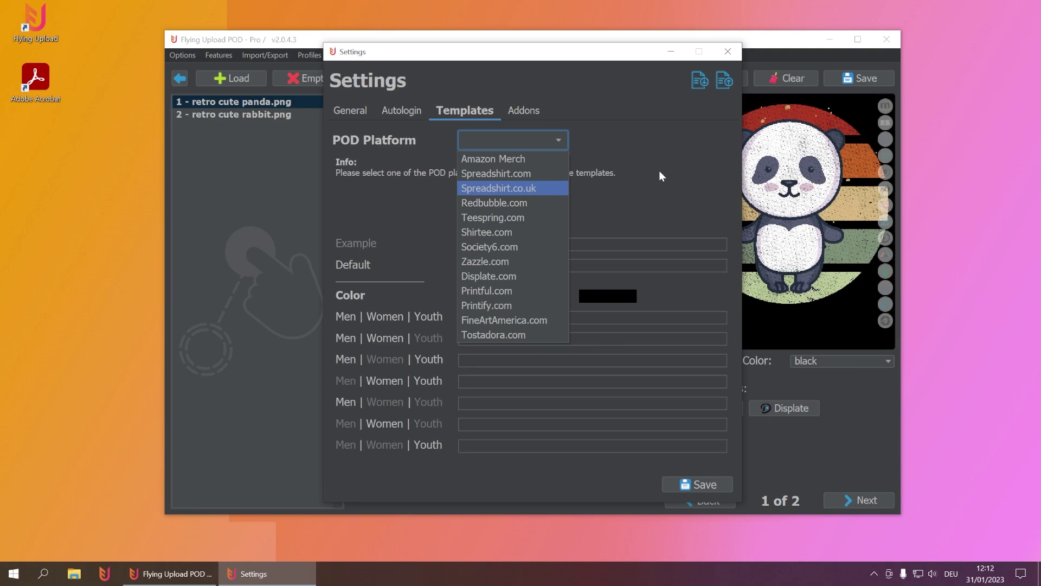
{"action": "left_click", "coordinate": [732, 56]}
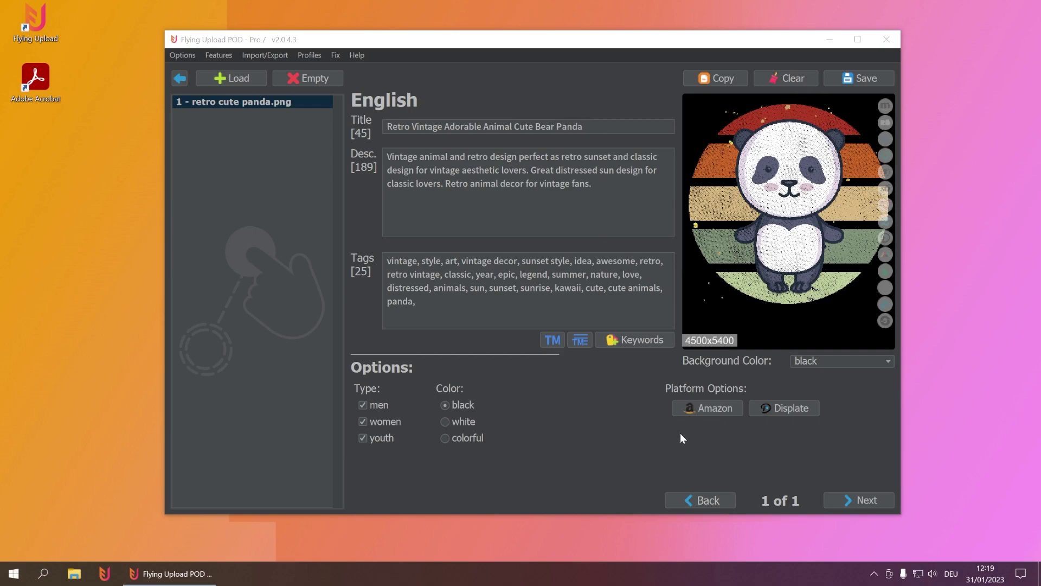
Step: Start the automatic upload to Teepublic.com from the Upload screen
{"action": "left_click", "coordinate": [180, 78]}
{"action": "left_click", "coordinate": [671, 314]}
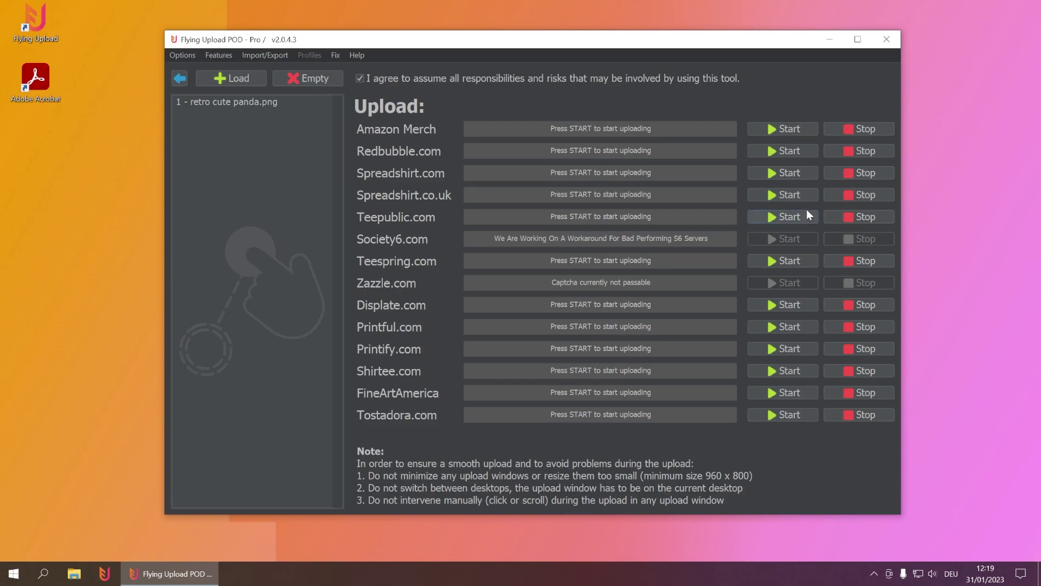
{"action": "left_click", "coordinate": [790, 216]}
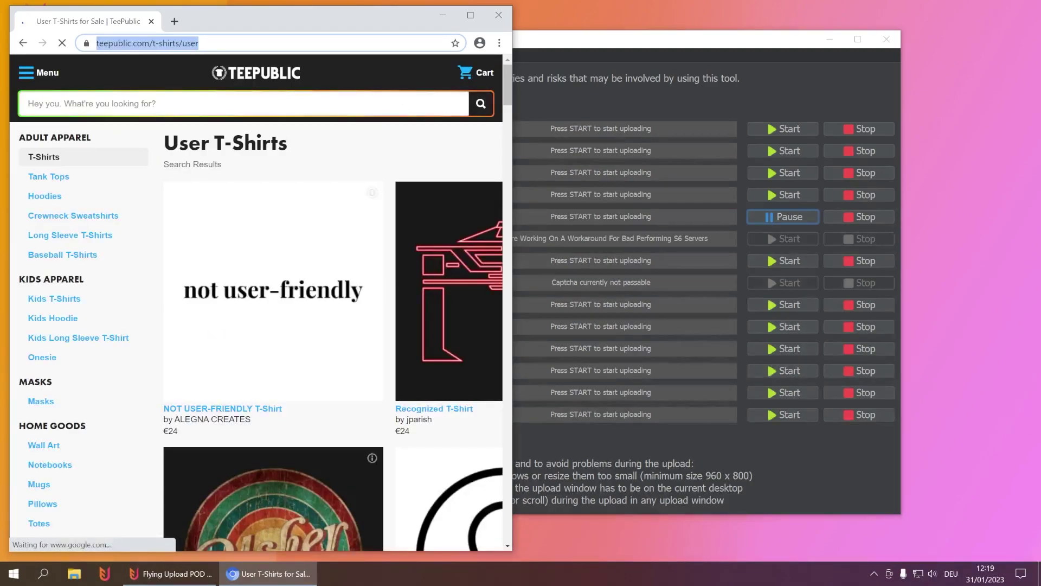
Step: Move the browser aside to watch the uploader fill in TeePublic's design edit page
{"action": "left_click_drag", "start_coordinate": [363, 22], "coordinate": [650, 4]}
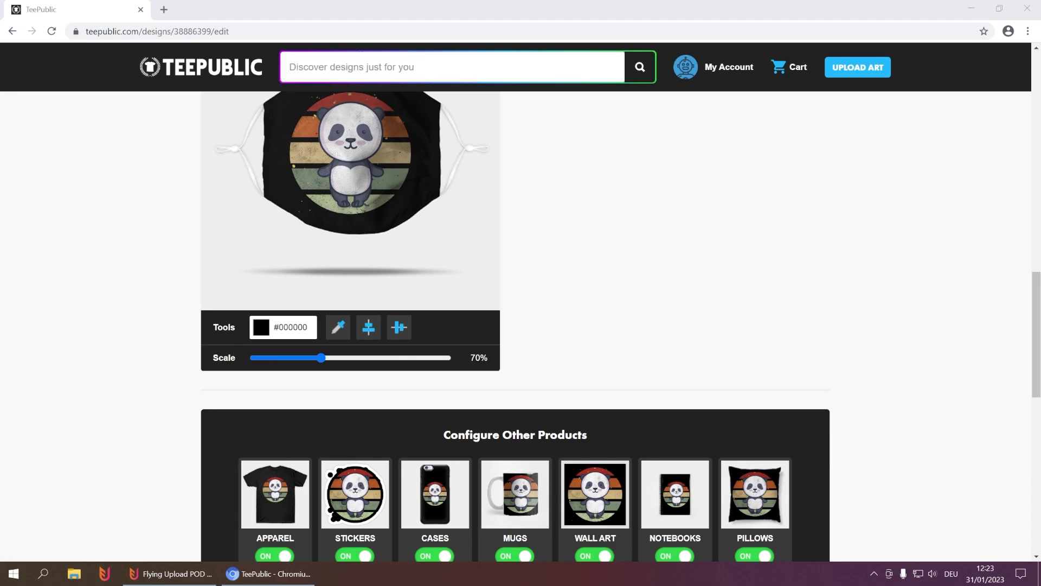
Step: Scroll to the Terms checkbox and PUBLISH button while the panda design publishes
{"action": "scroll", "coordinate": [515, 325], "scroll_direction": "down", "scroll_amount": 5}
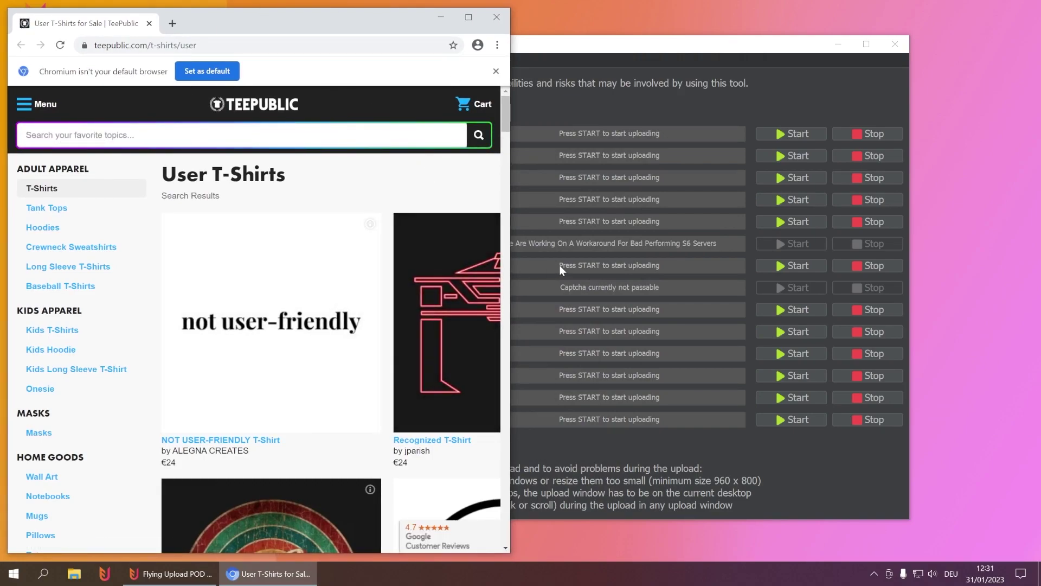
Step: Dismiss Chrome's default-browser notice and bring Flying Upload POD back in front
{"action": "left_click", "coordinate": [496, 71]}
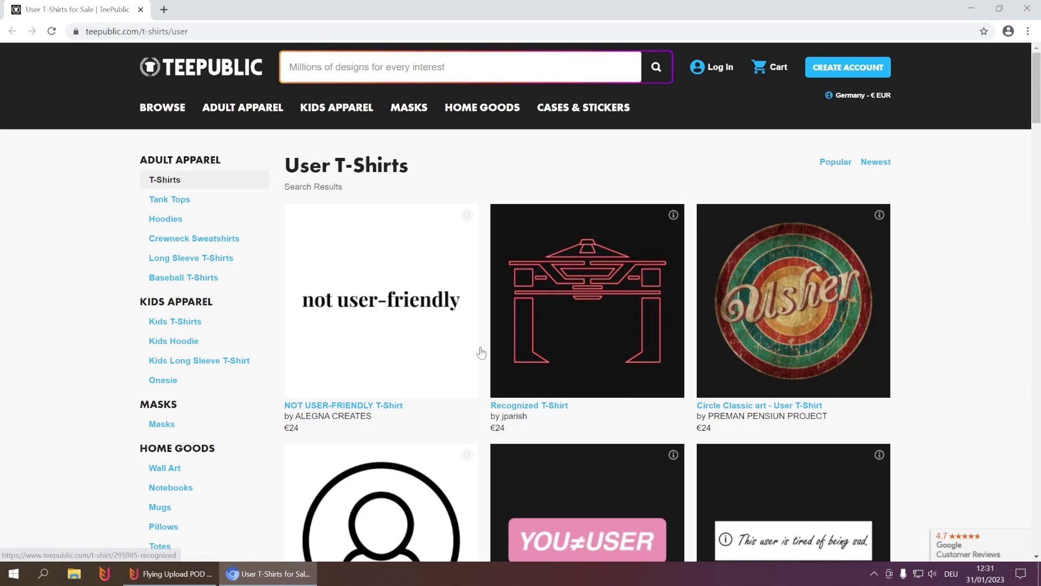
{"action": "left_click", "coordinate": [171, 574]}
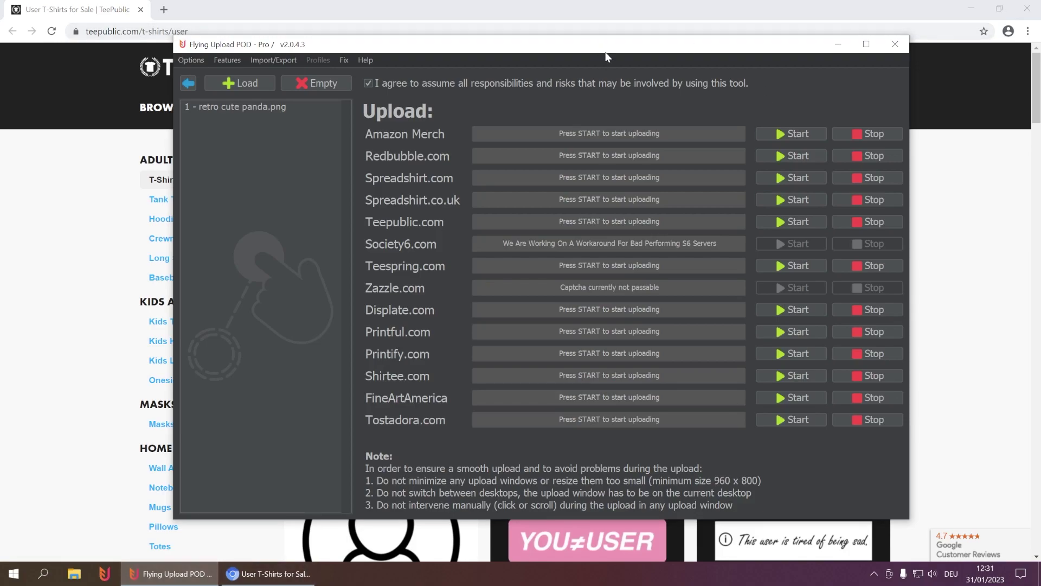
Step: Reopen the retro cute panda listing in the editor and minimise Chrome
{"action": "left_click_drag", "start_coordinate": [607, 54], "coordinate": [587, 64]}
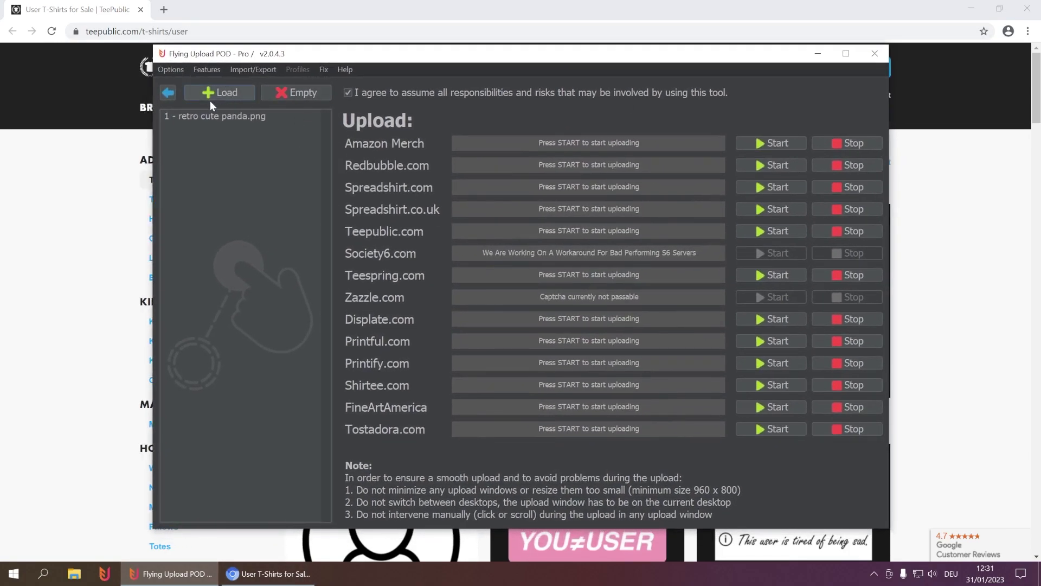
{"action": "left_click", "coordinate": [173, 98]}
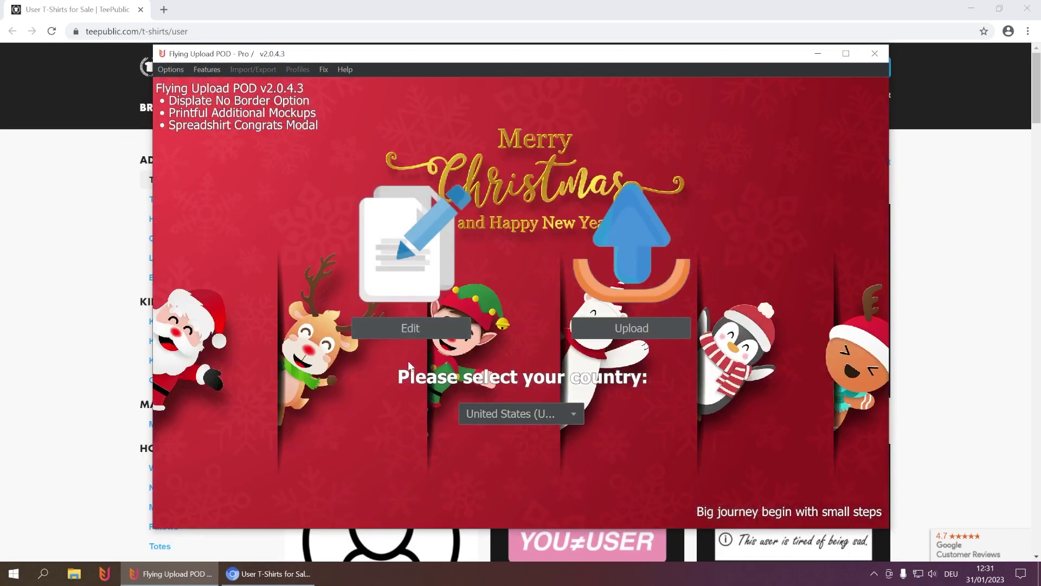
{"action": "left_click", "coordinate": [402, 336]}
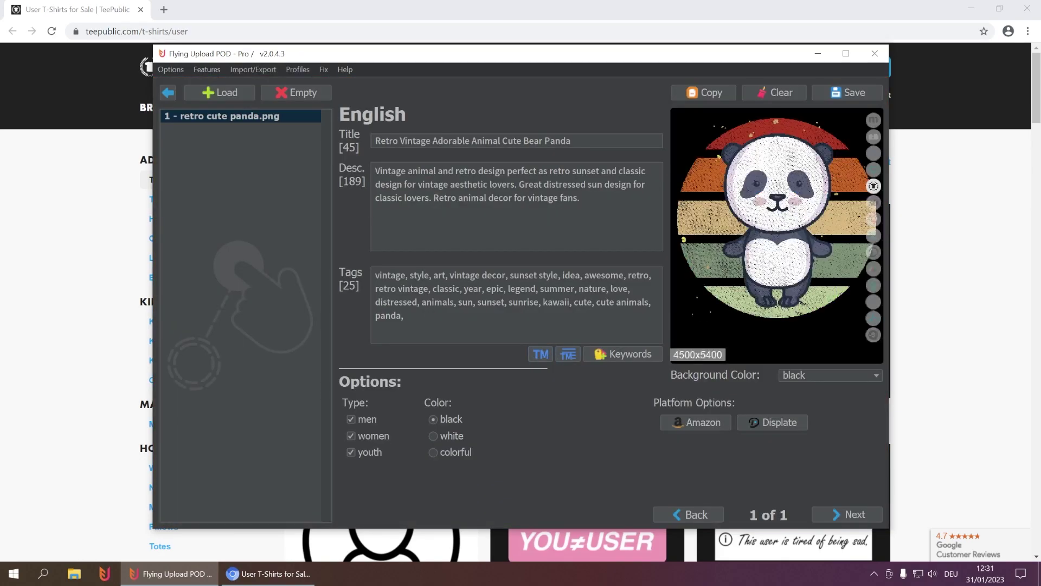
{"action": "left_click", "coordinate": [971, 9]}
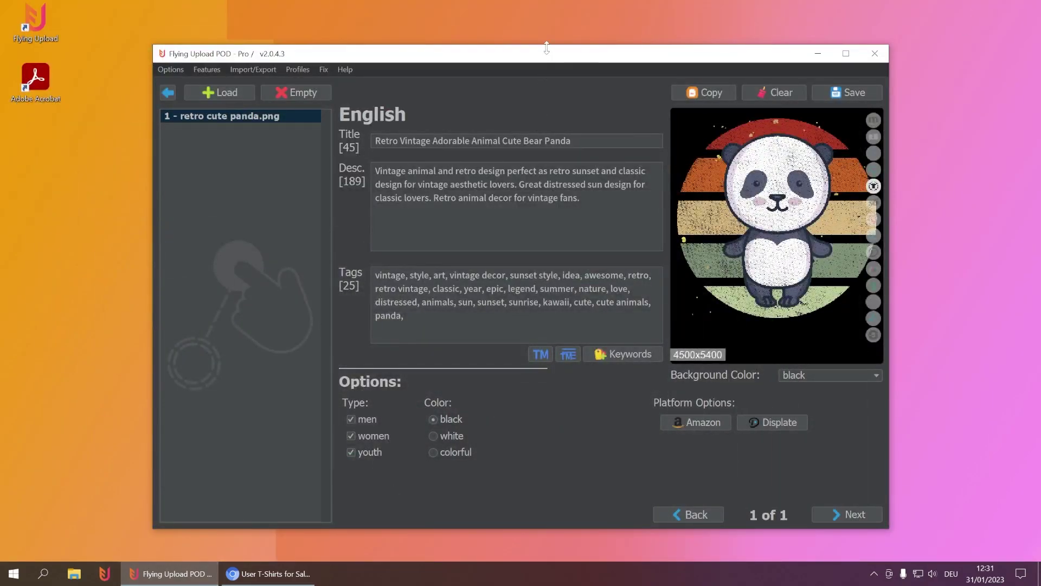
{"action": "left_click_drag", "start_coordinate": [547, 48], "coordinate": [583, 47]}
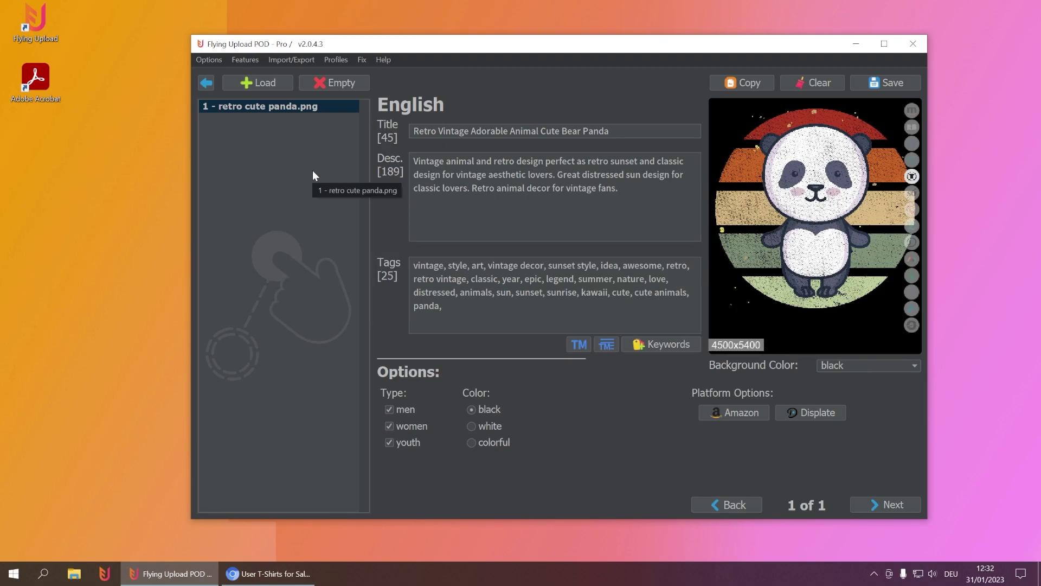
{"action": "left_click", "coordinate": [281, 570]}
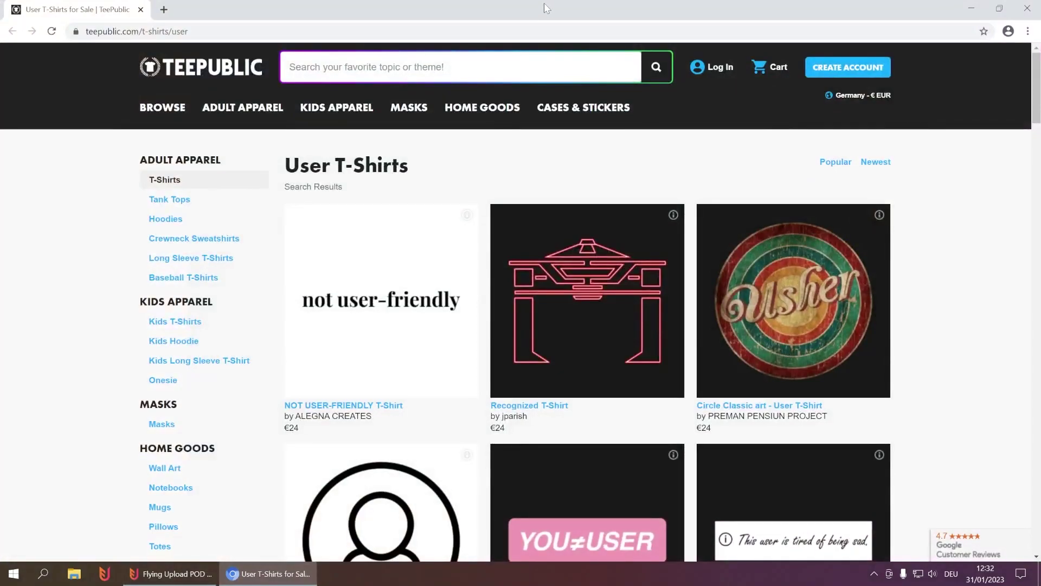
{"action": "left_click_drag", "start_coordinate": [547, 9], "coordinate": [216, 1]}
Step: Close Chrome and shift the Flying Upload POD panda listing window slightly upward
{"action": "left_click", "coordinate": [1027, 8]}
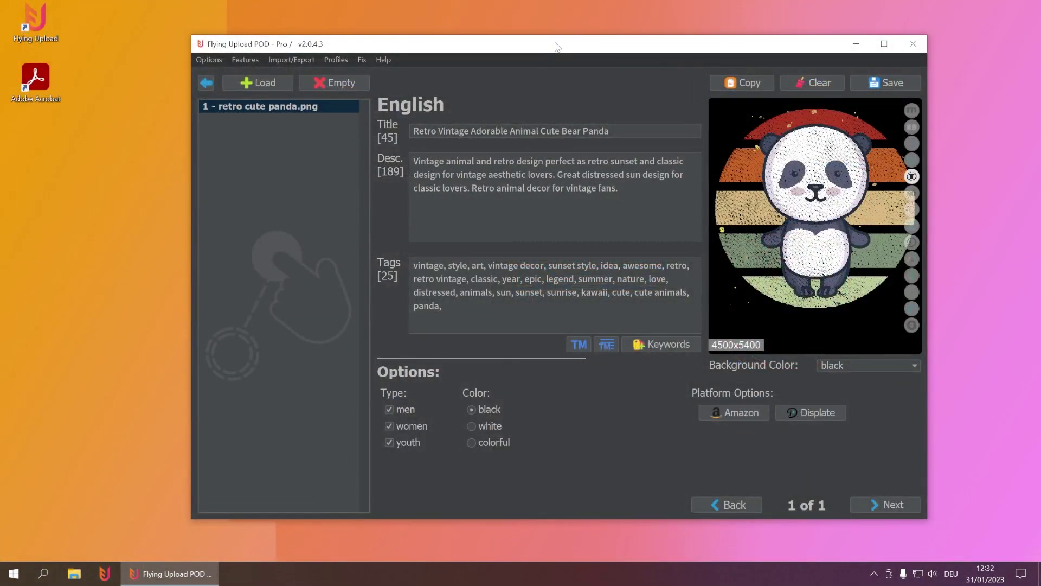
{"action": "left_click_drag", "start_coordinate": [556, 47], "coordinate": [552, 49]}
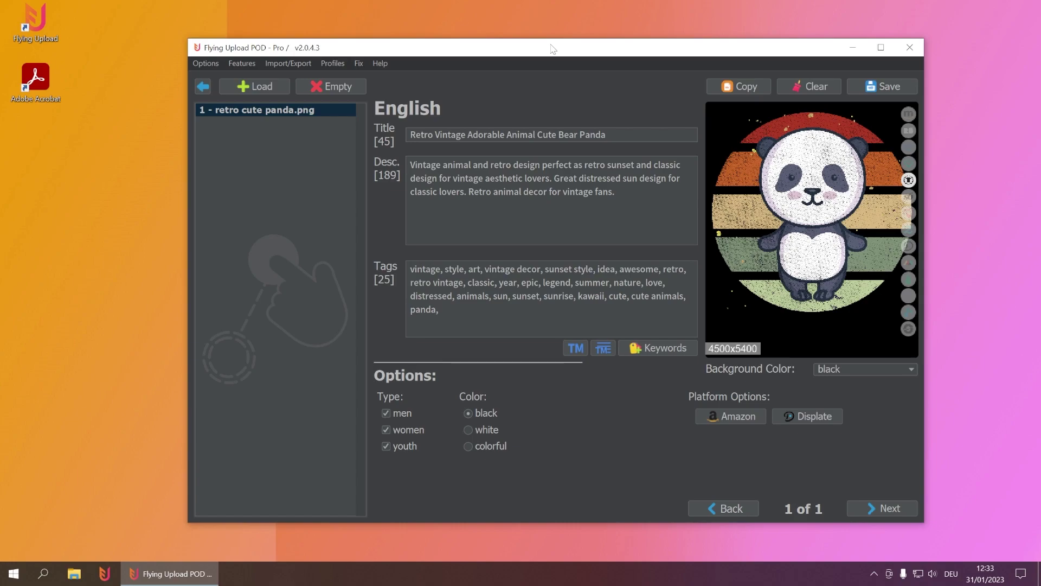
{"action": "left_click_drag", "start_coordinate": [553, 49], "coordinate": [551, 40]}
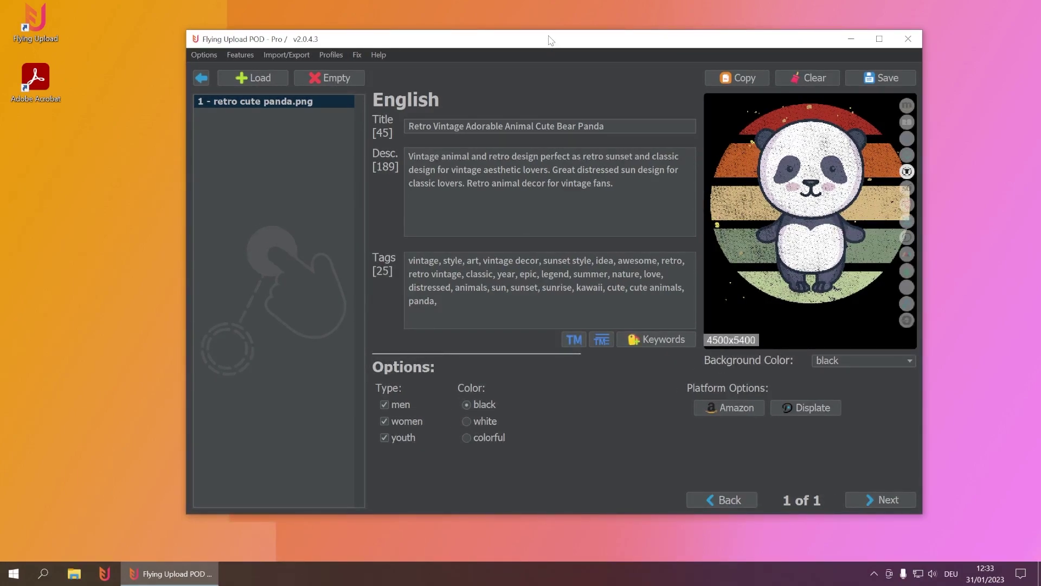